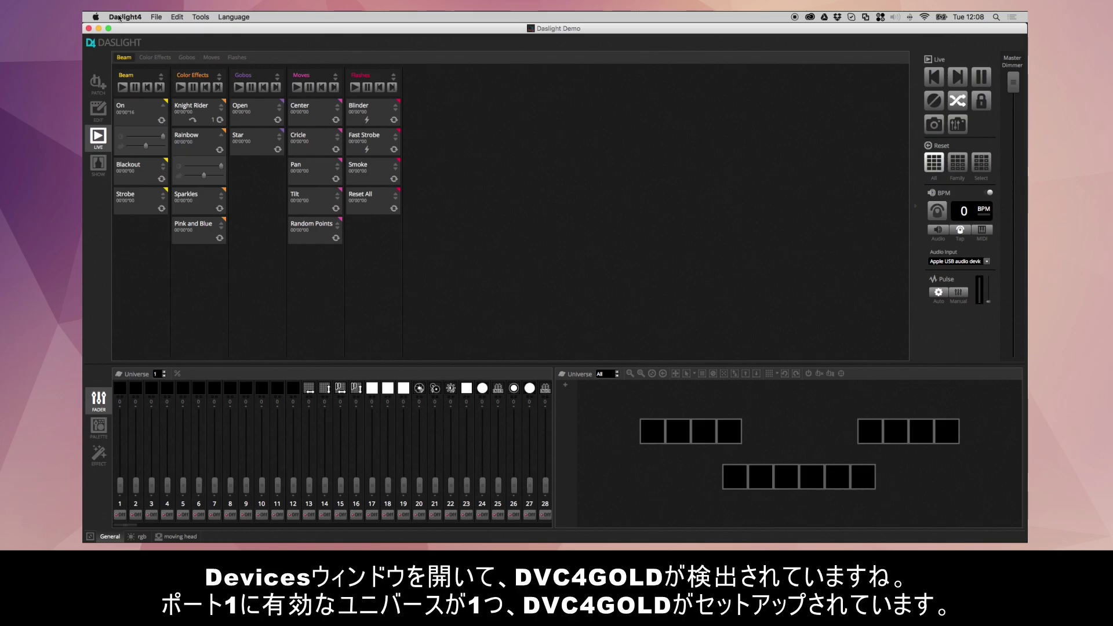
Check the DVC4 GOLD ZM interface details in the hardware preferences, then close them keeping settings.
click(118, 18)
click(144, 46)
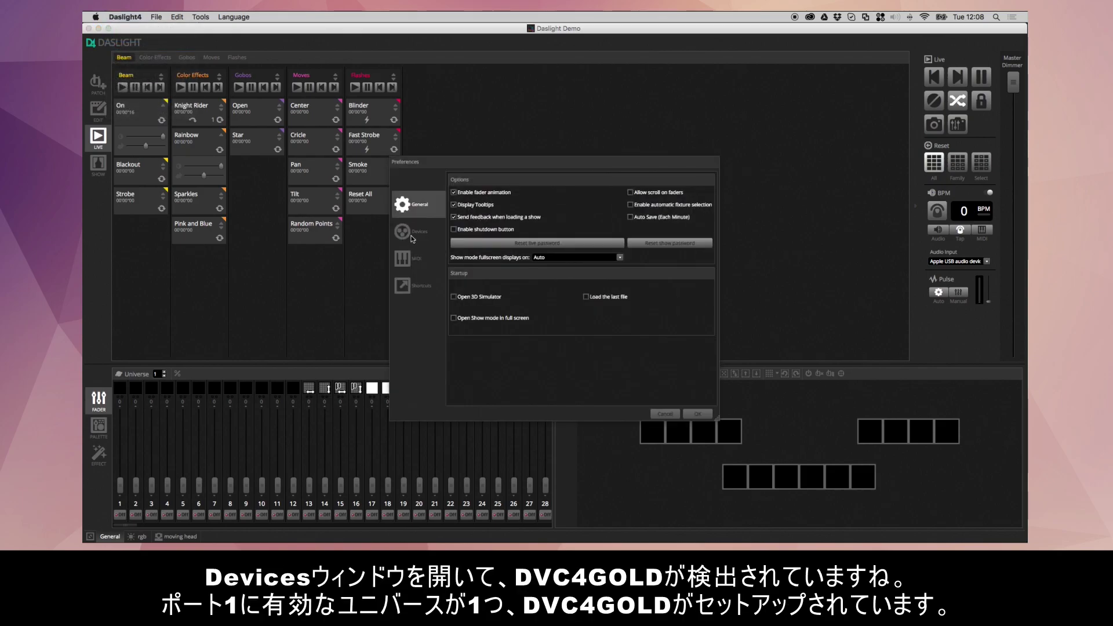
click(411, 233)
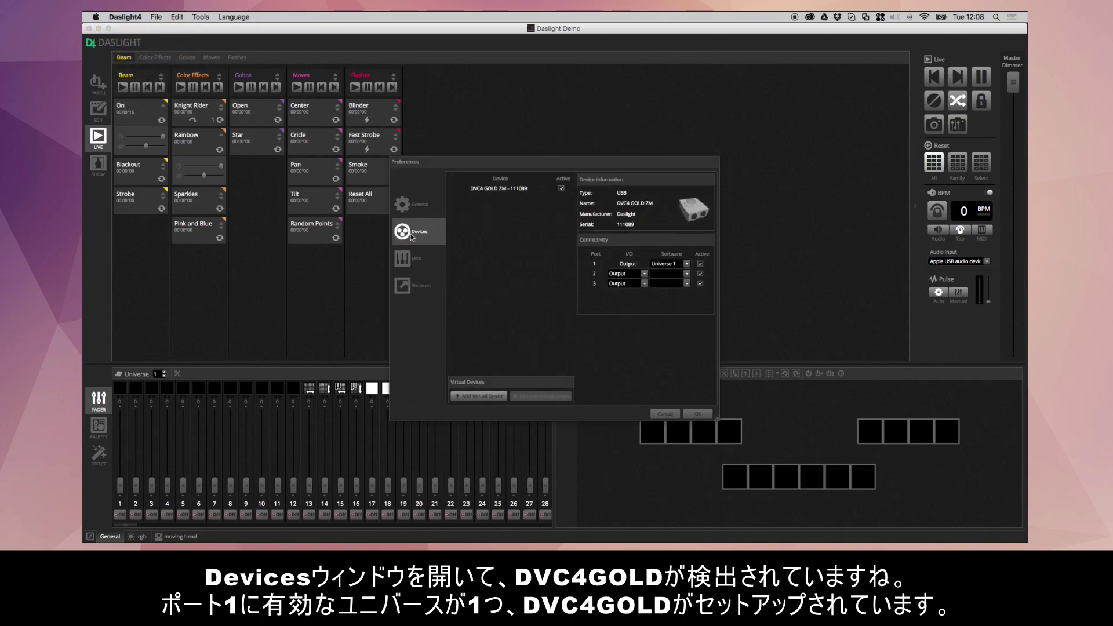
click(485, 190)
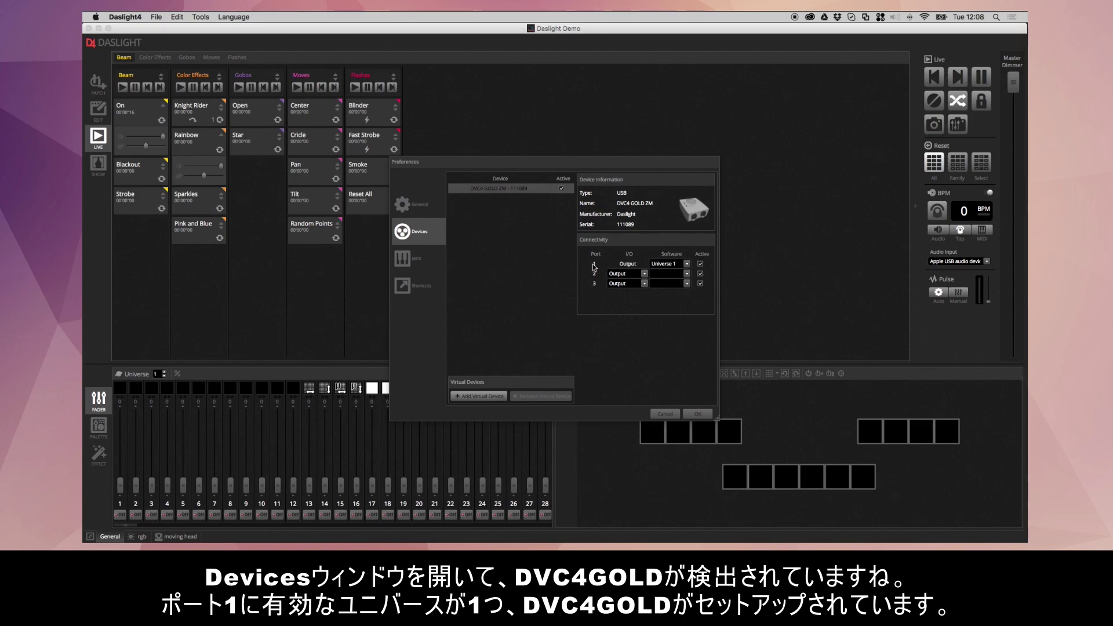
click(696, 414)
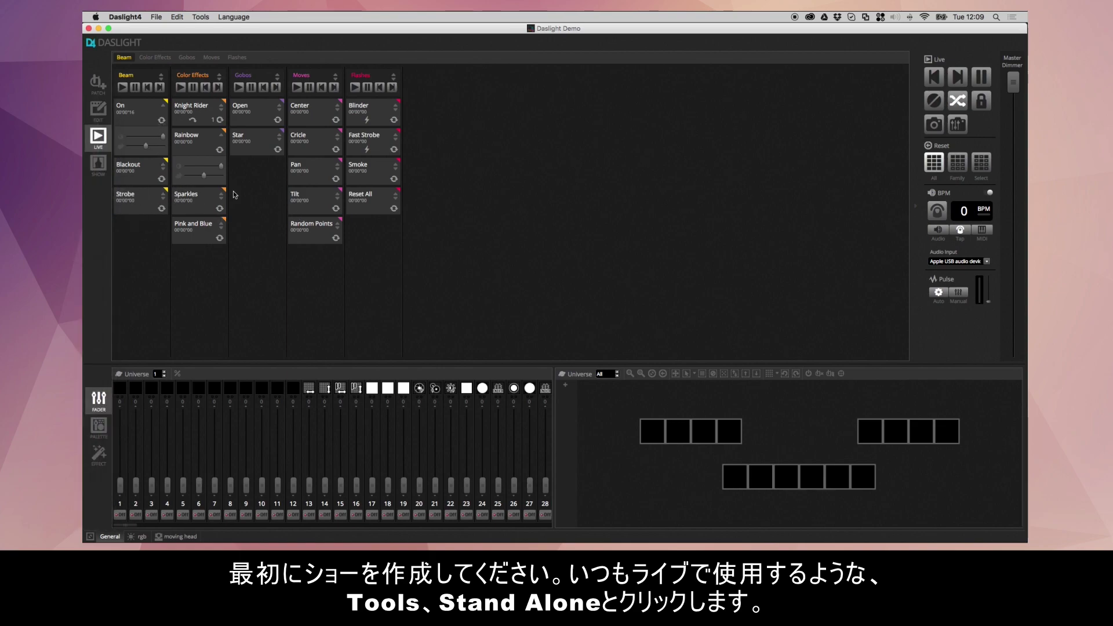
Open Tools > Stand Alone, move the window higher, browse the Show list and select Blackout.
click(200, 16)
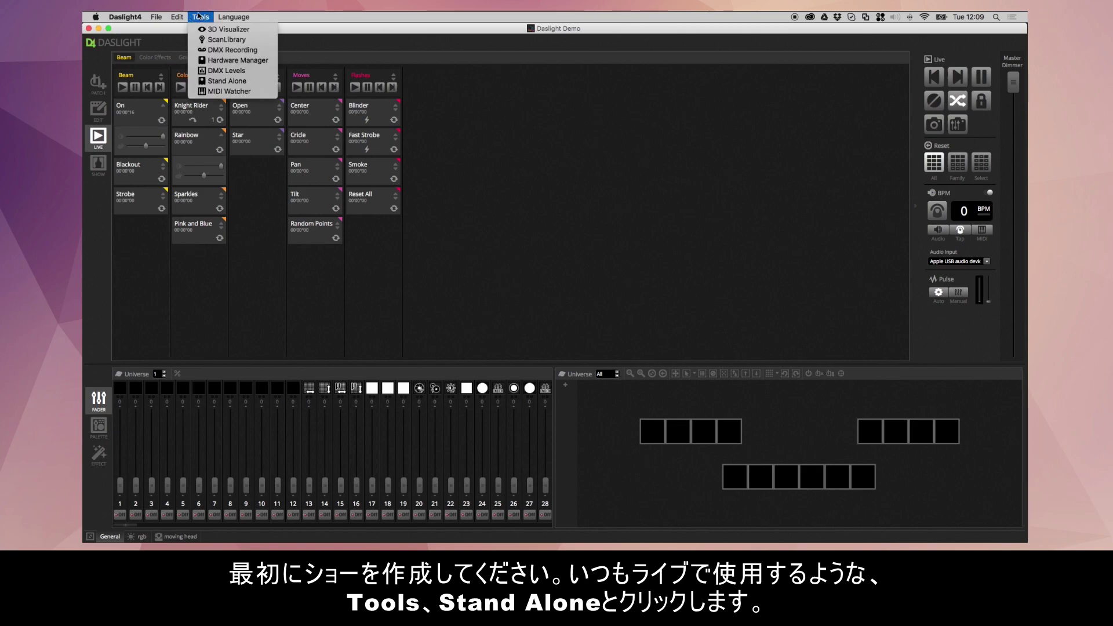
click(259, 84)
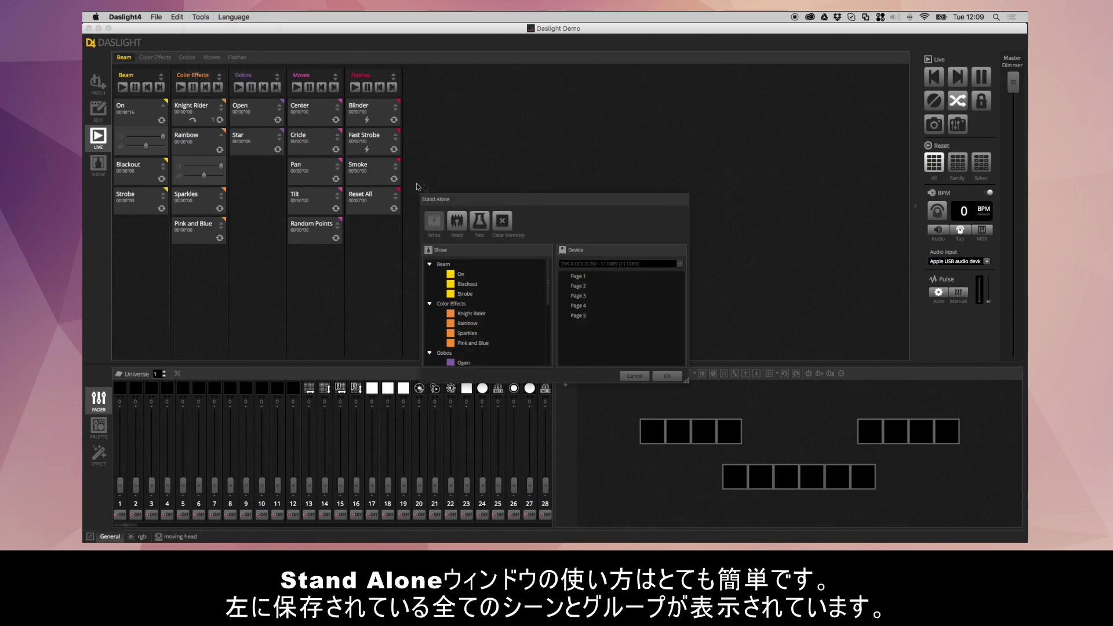
drag(533, 203, 524, 101)
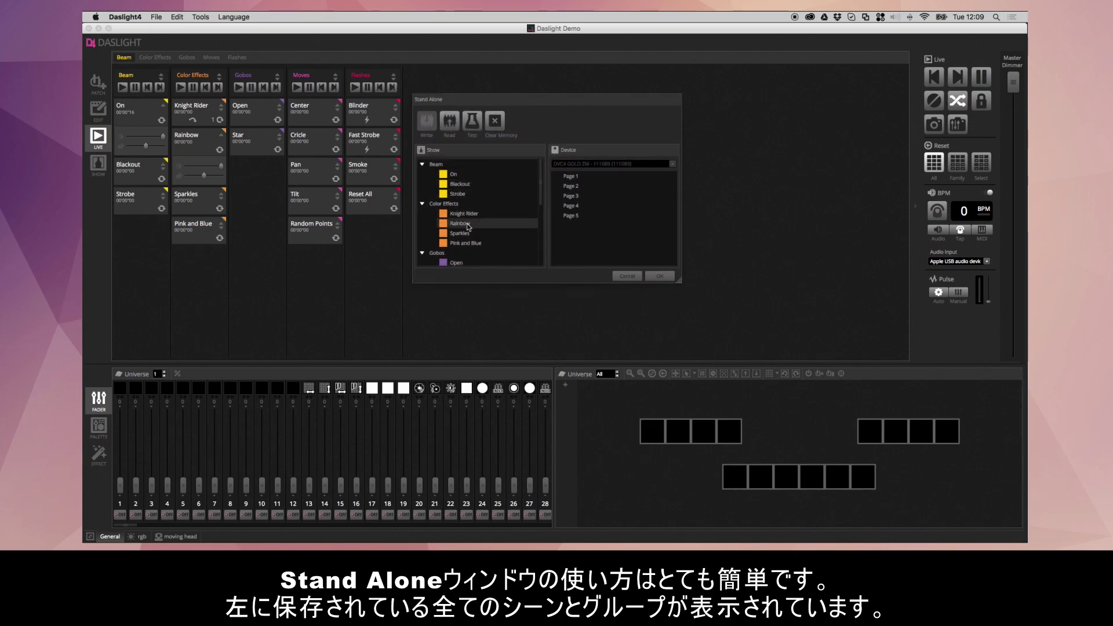
scroll(468, 226, down, 5)
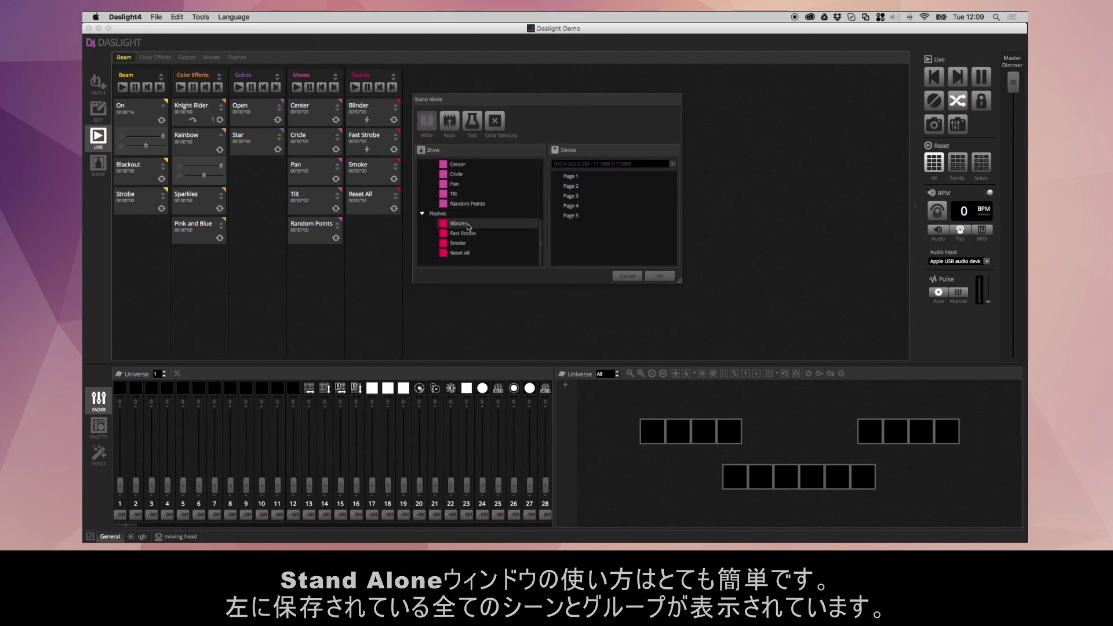
scroll(469, 226, up, 5)
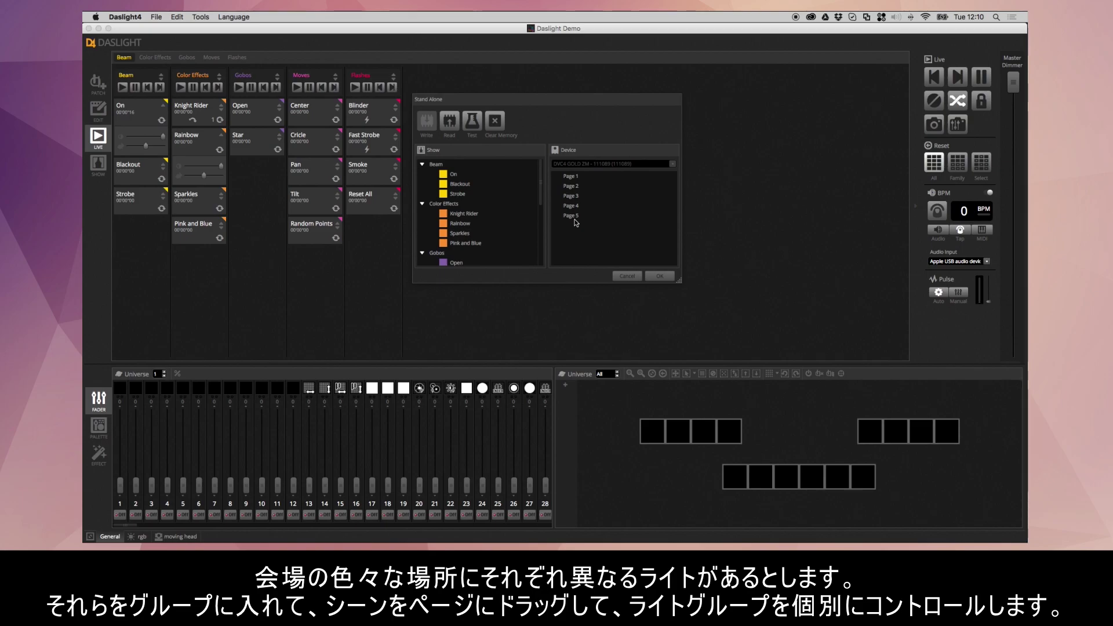
click(489, 184)
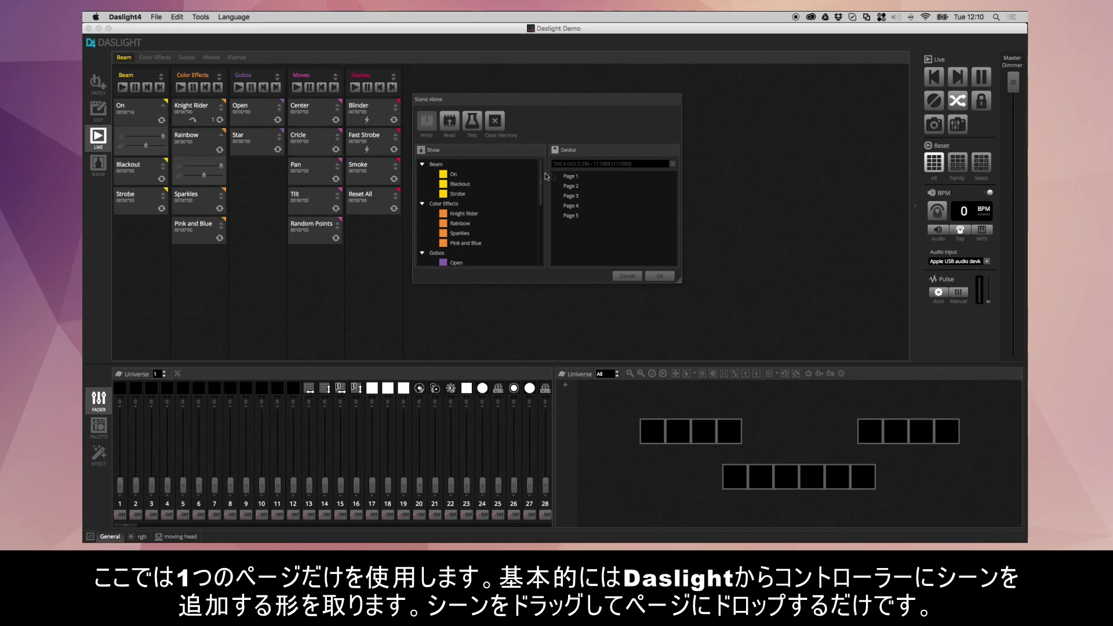
Add the On, Blackout and Strobe scenes to controller Page 1.
click(460, 174)
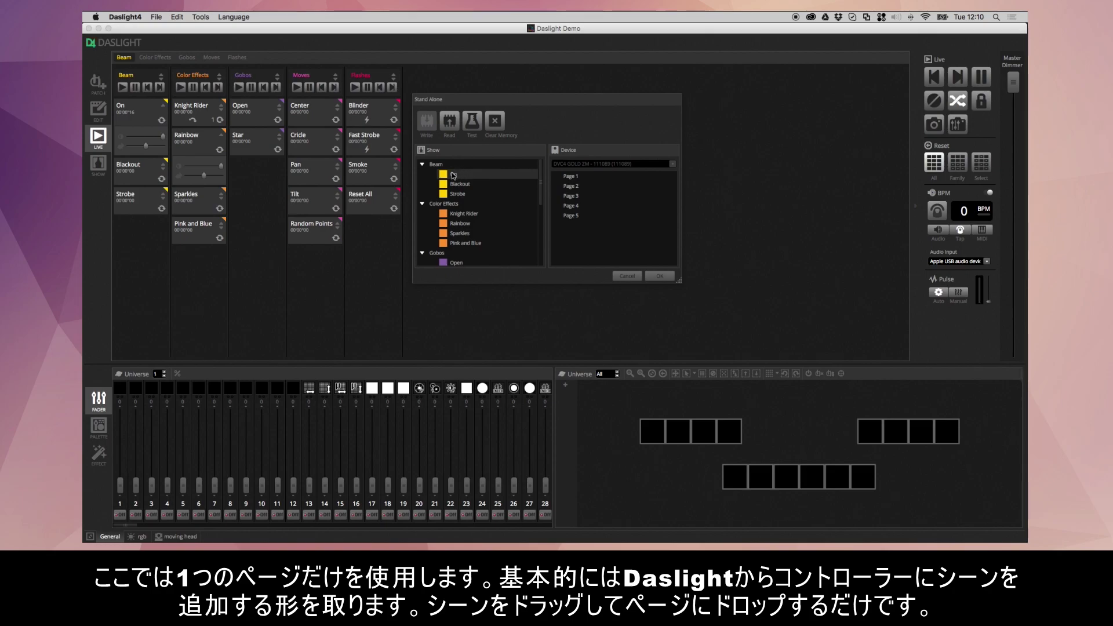
drag(455, 174, 573, 176)
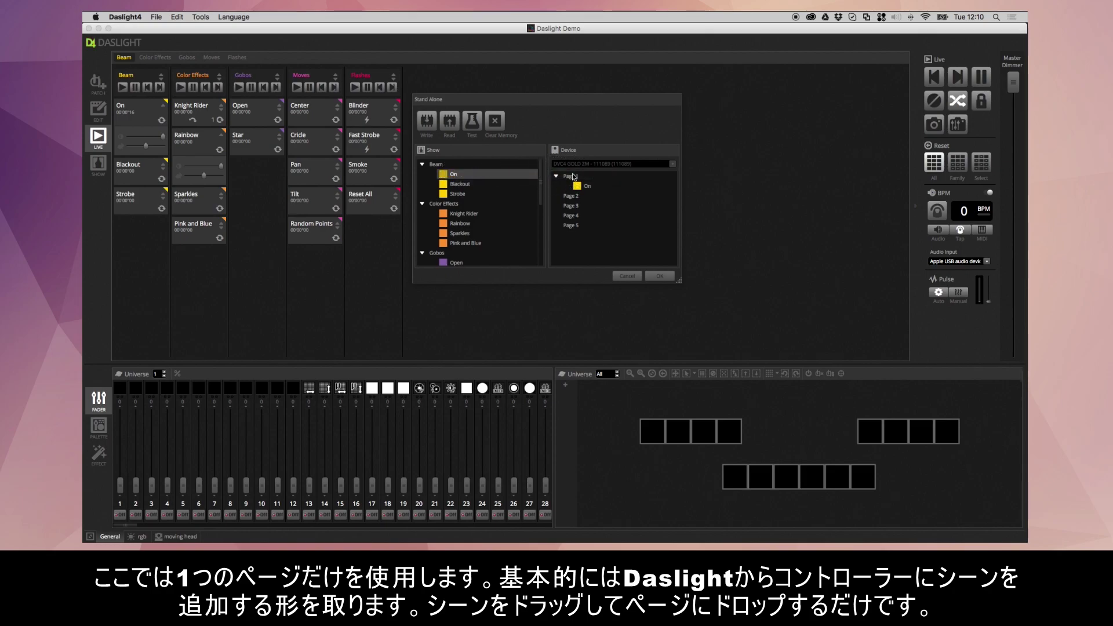
drag(460, 183, 608, 190)
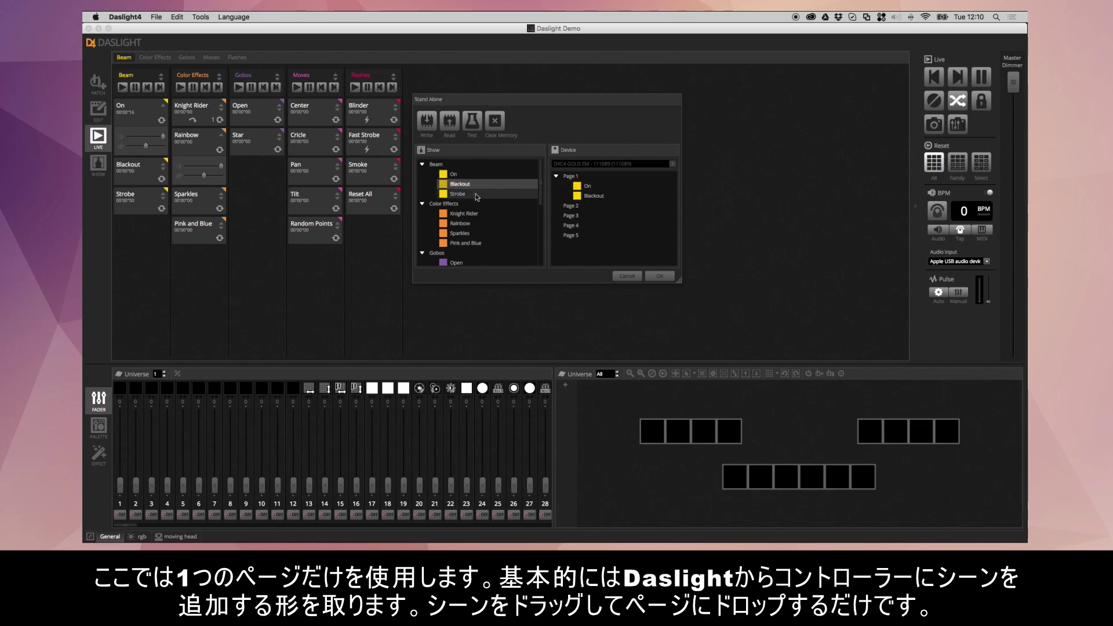
drag(476, 197, 609, 200)
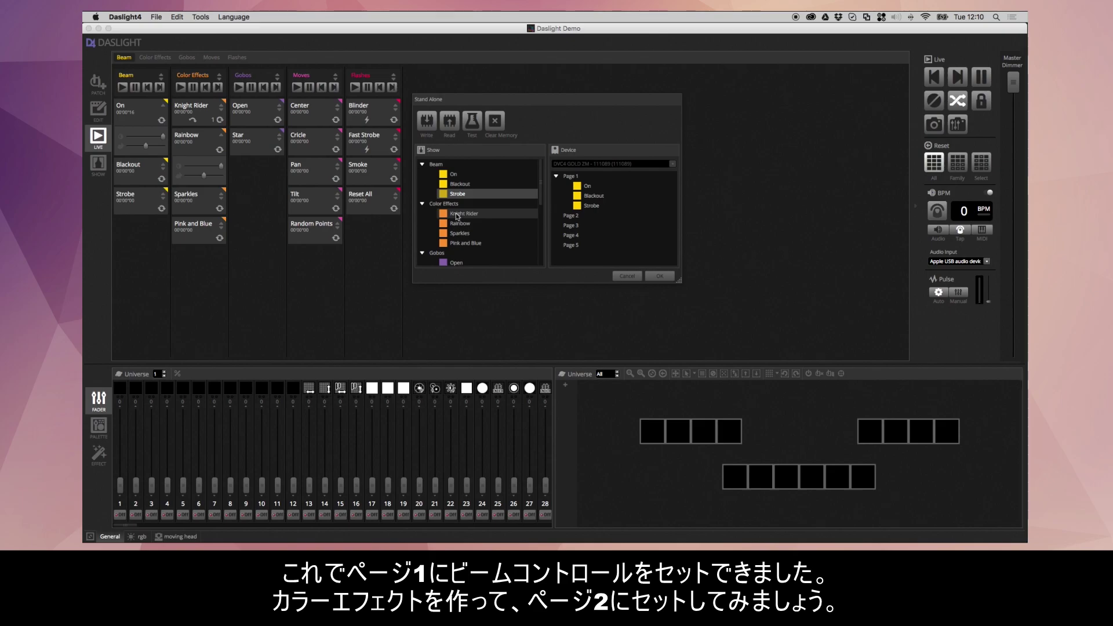
Add Knight Rider, Sparkles and Pink and Blue to controller Page 2.
drag(459, 216, 596, 234)
drag(519, 237, 600, 243)
drag(468, 246, 600, 246)
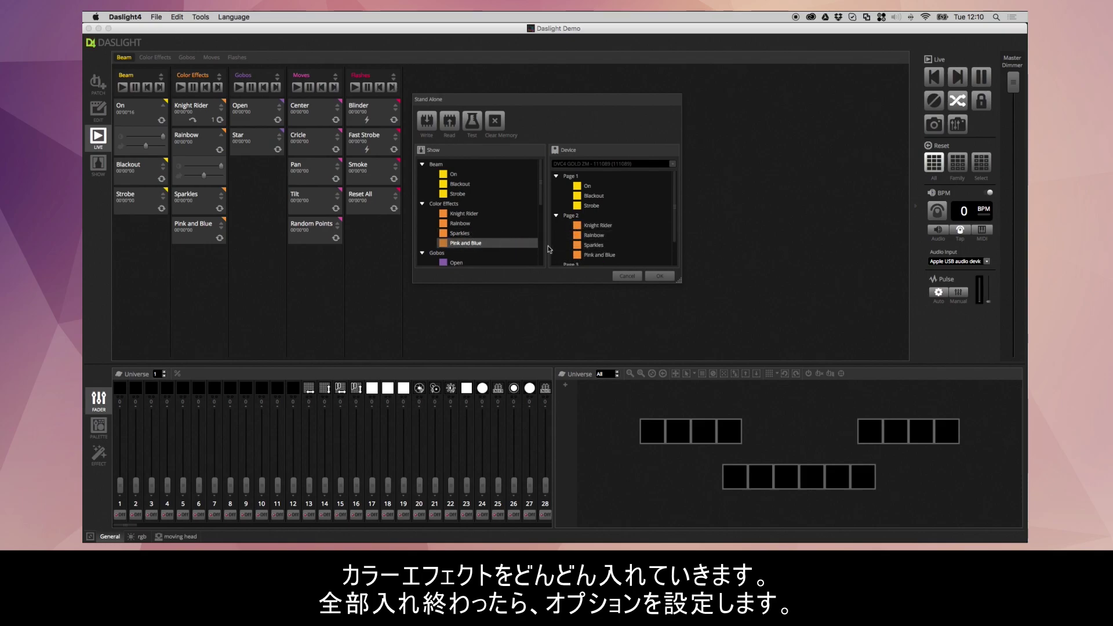
right_click(579, 225)
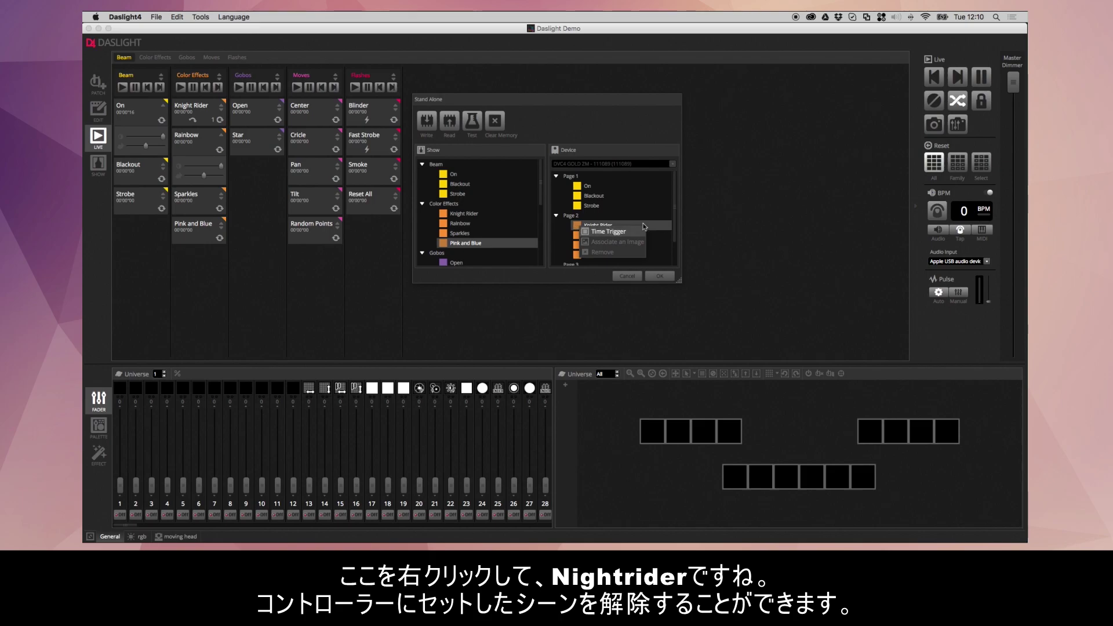
Show the context menu for Knight Rider on Page 2 of the Device list.
right_click(661, 225)
right_click(609, 225)
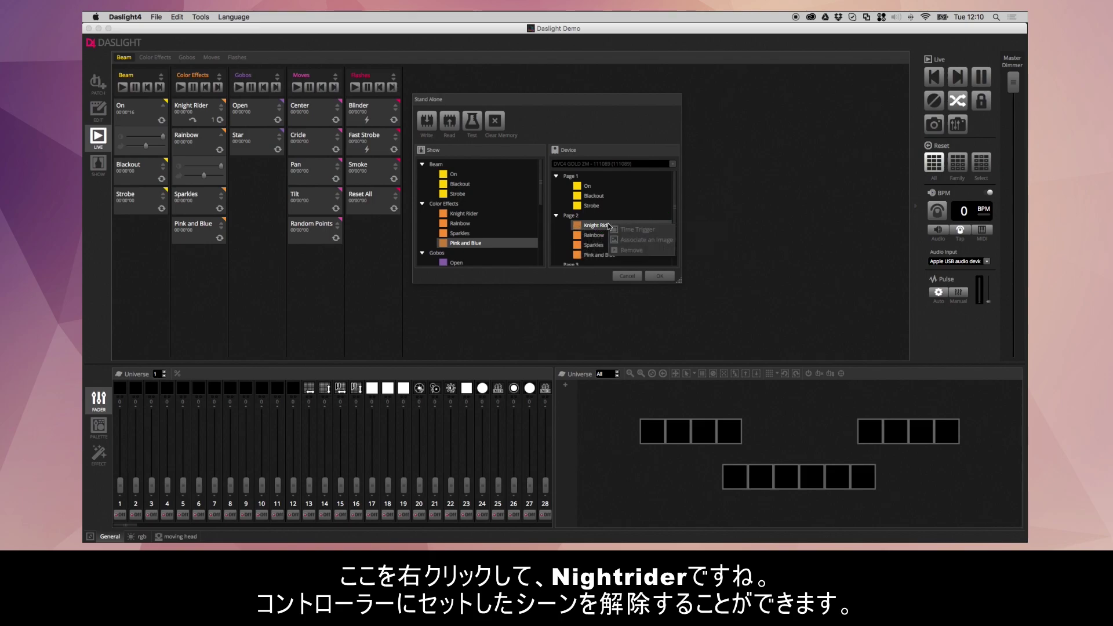
Enable Knight Rider's time trigger, trying a repeated 12:00–19:00 window before settling on appointed 12:00.
click(662, 234)
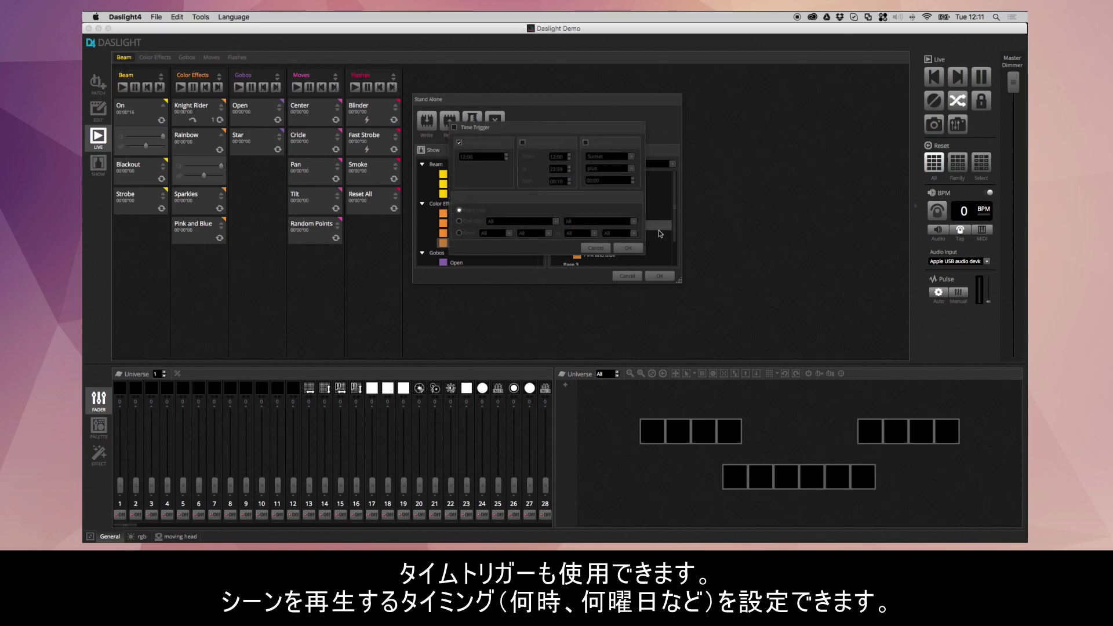
click(454, 127)
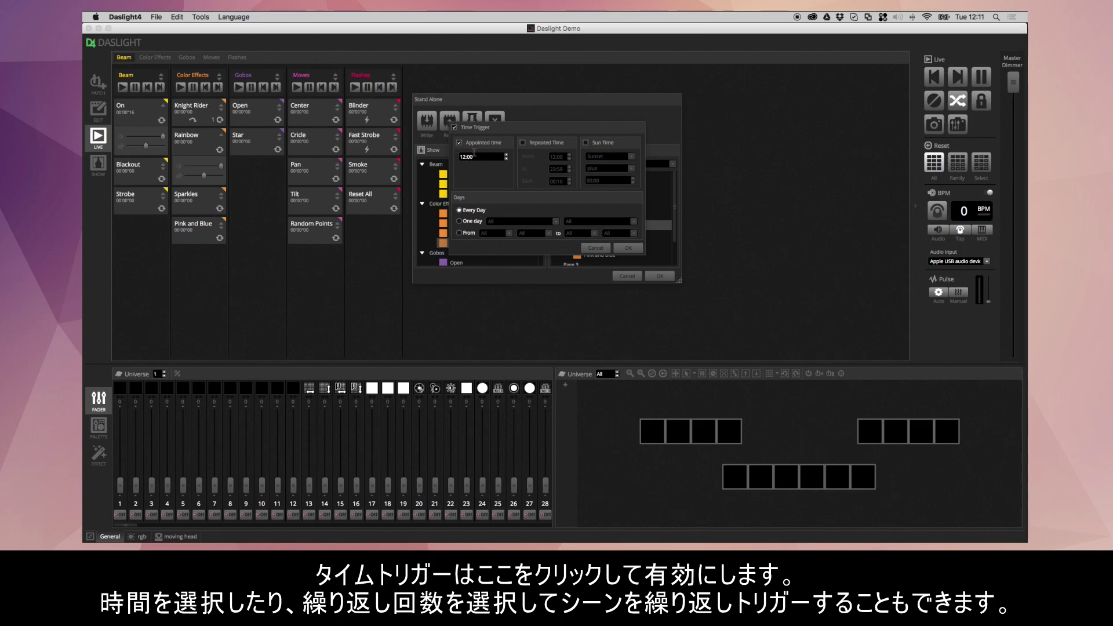
click(523, 143)
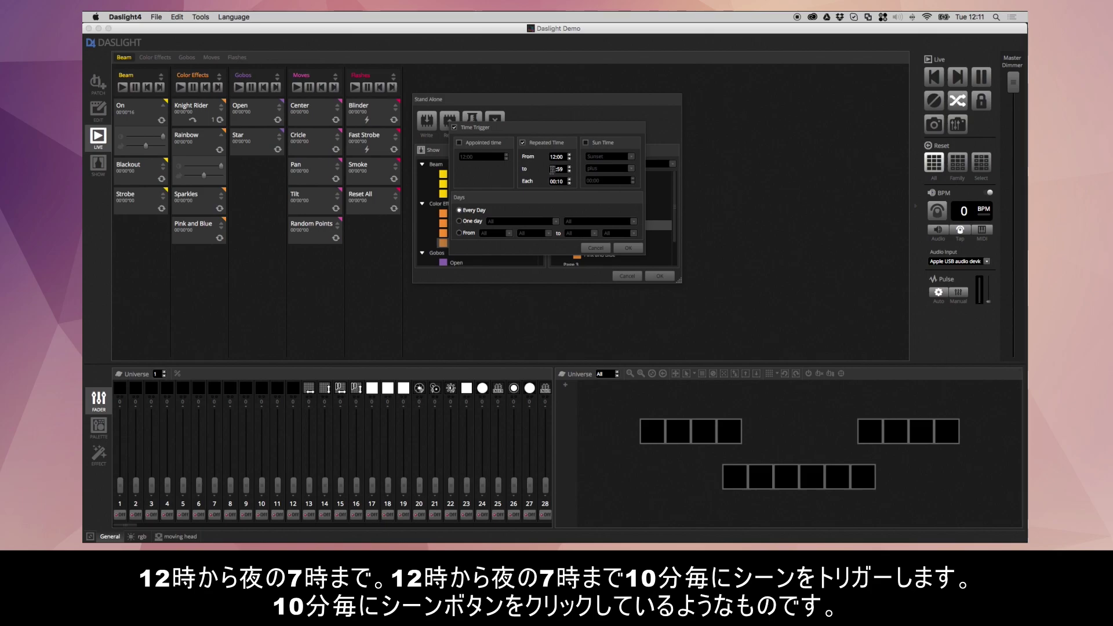
click(553, 170)
text(19:00)
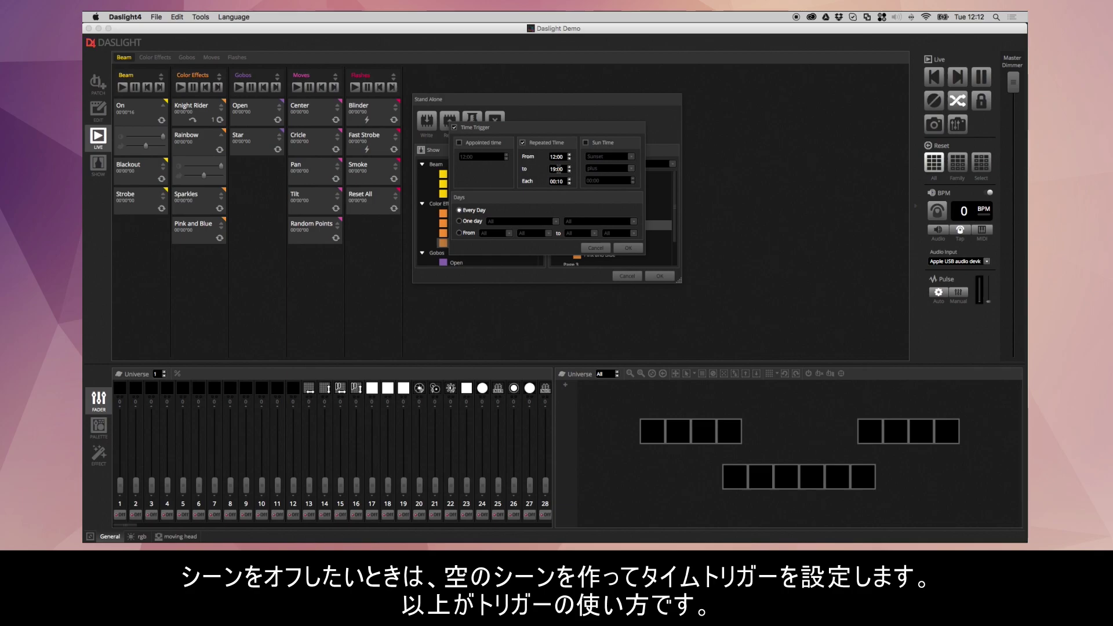
click(469, 145)
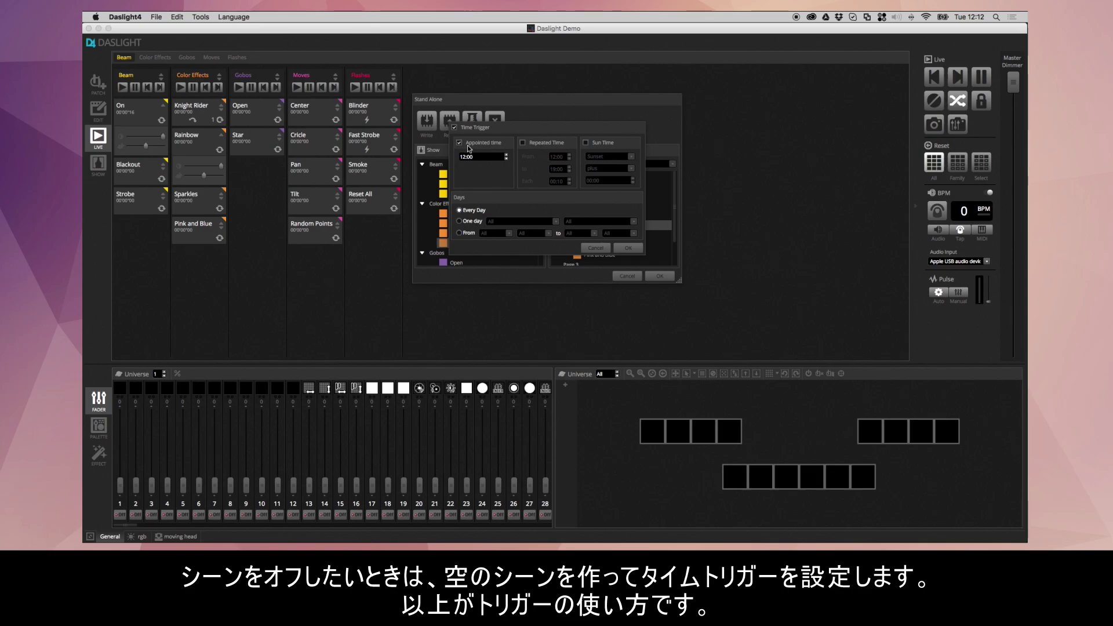
Switch the trigger to Sun Time, firing at sunset plus 01:00.
click(602, 144)
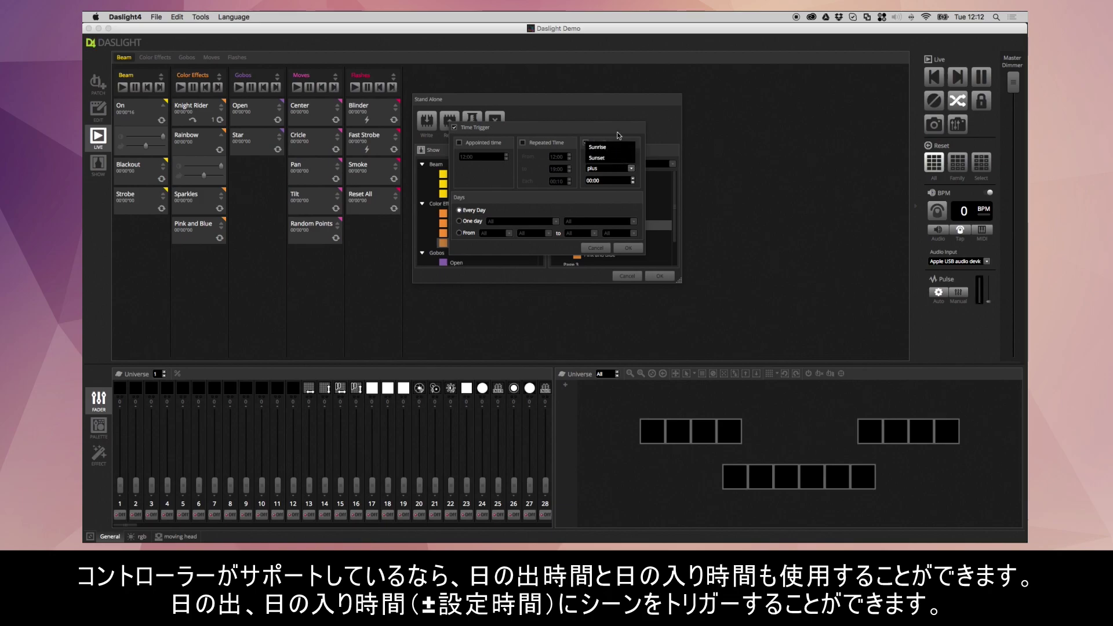
click(618, 169)
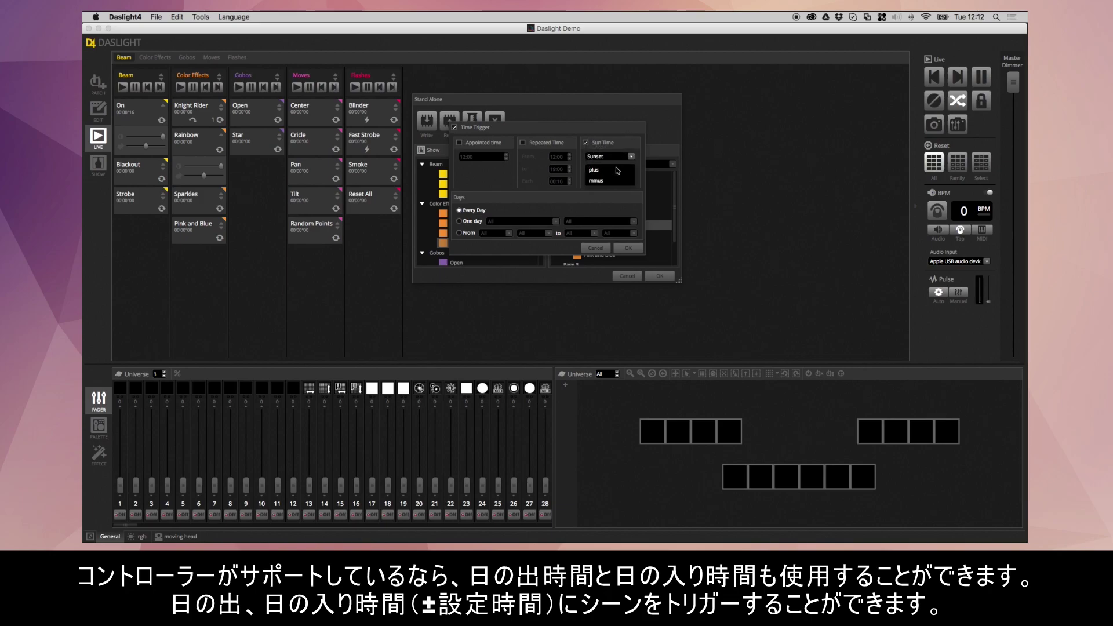
click(606, 169)
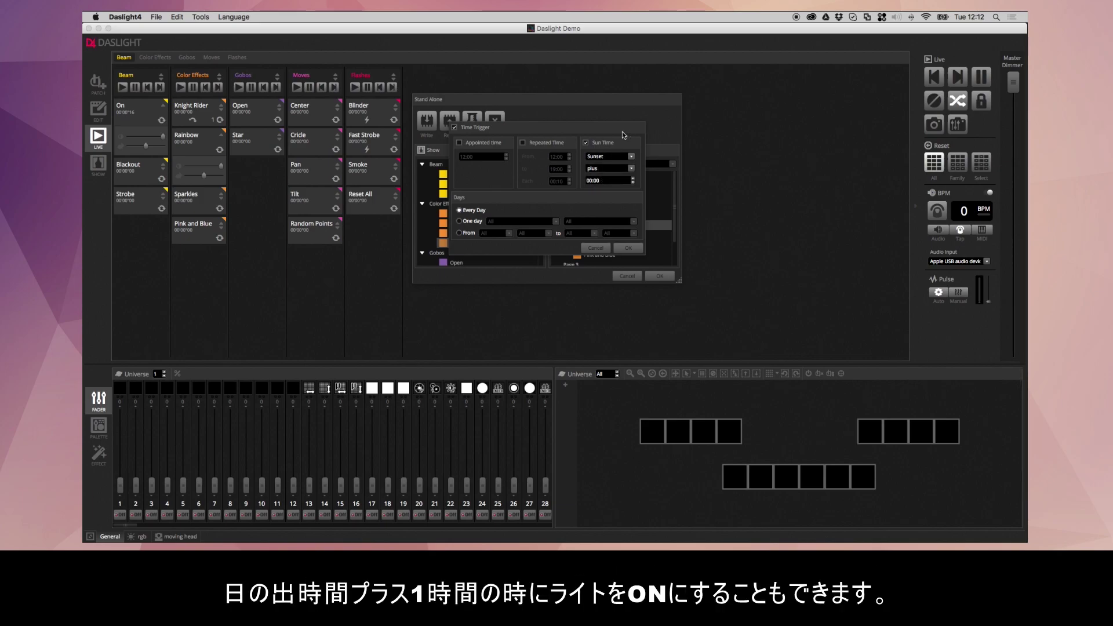
click(634, 178)
click(633, 178)
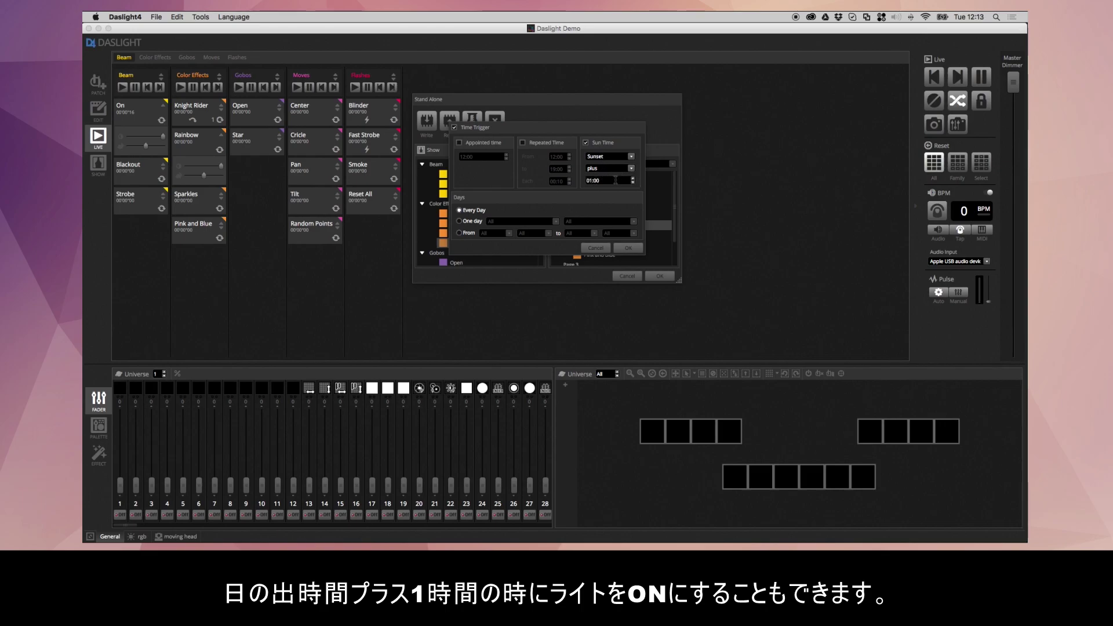
Limit the trigger to One day on January 4, then switch to a From–to date range.
click(471, 222)
click(519, 222)
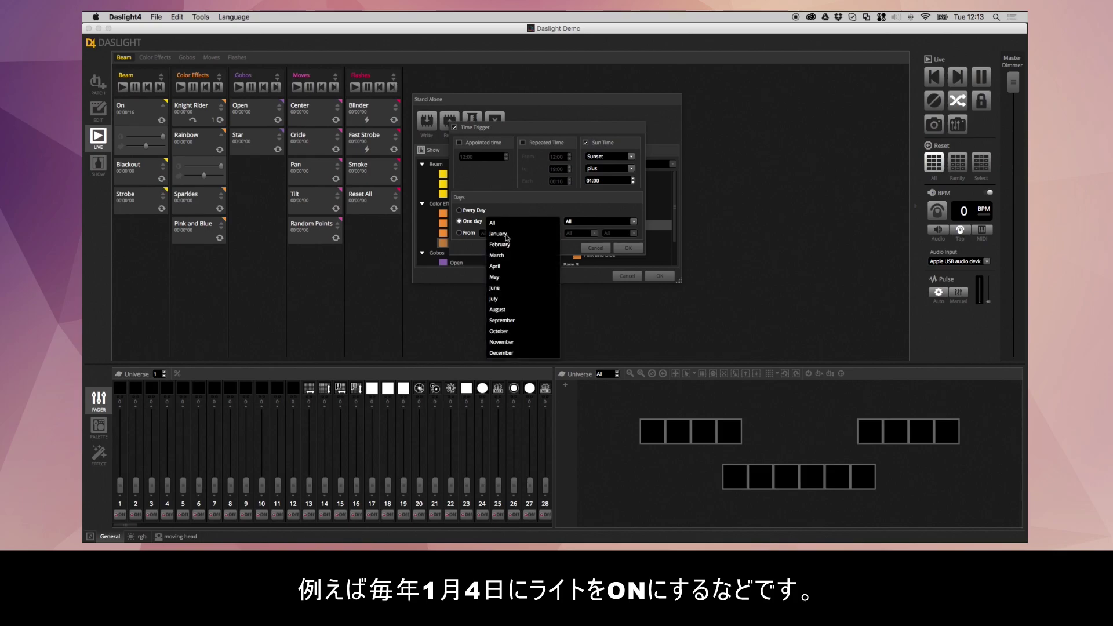
click(505, 235)
click(597, 222)
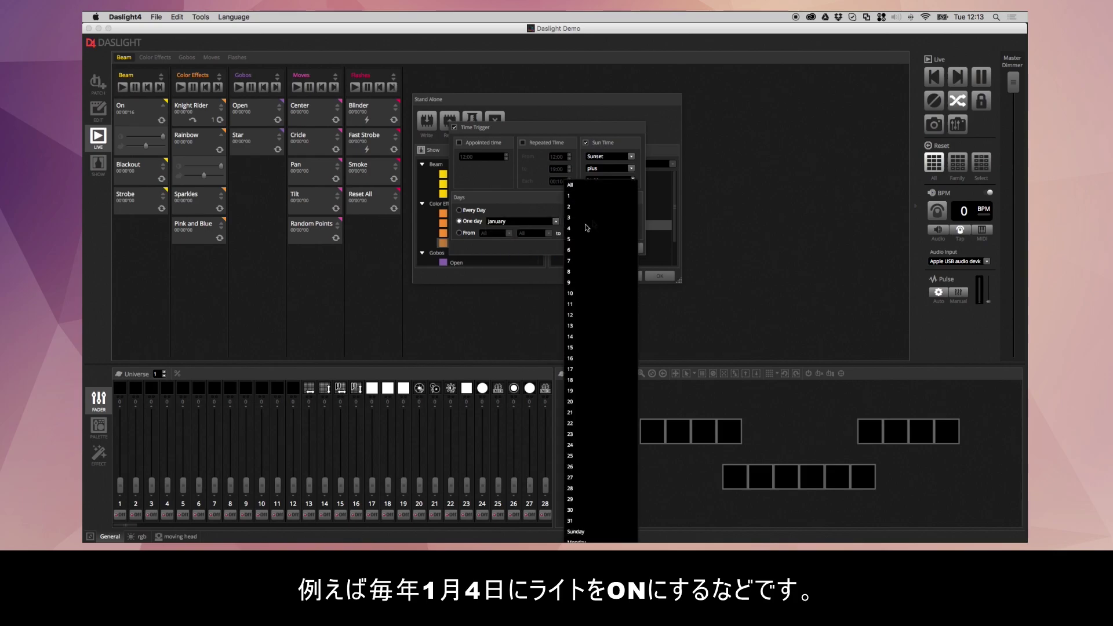
click(573, 231)
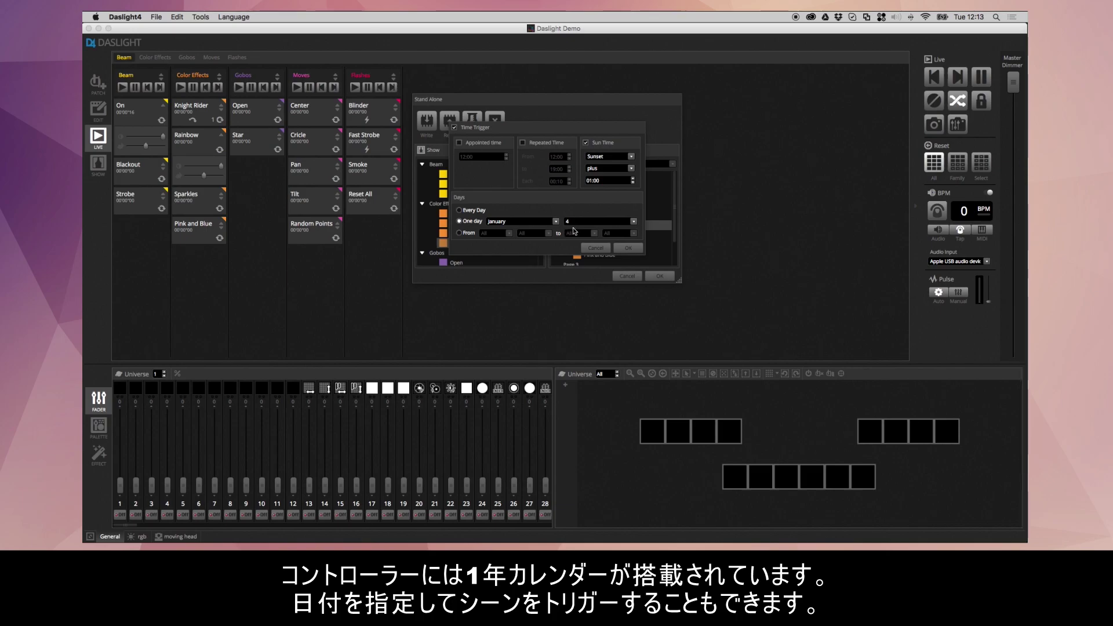
click(555, 221)
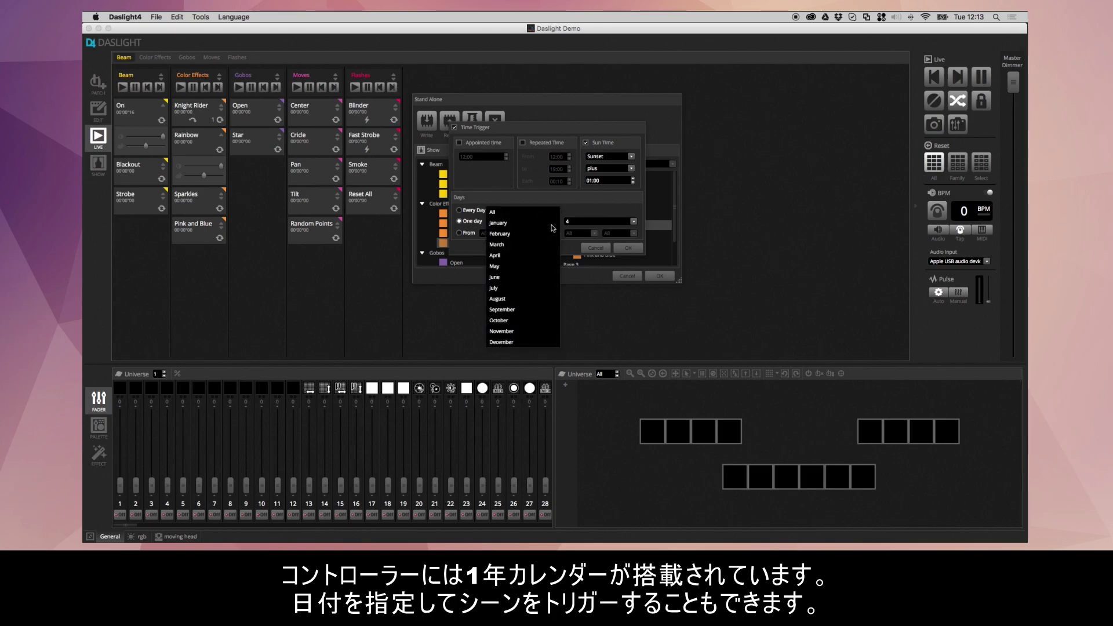
click(583, 219)
click(583, 219)
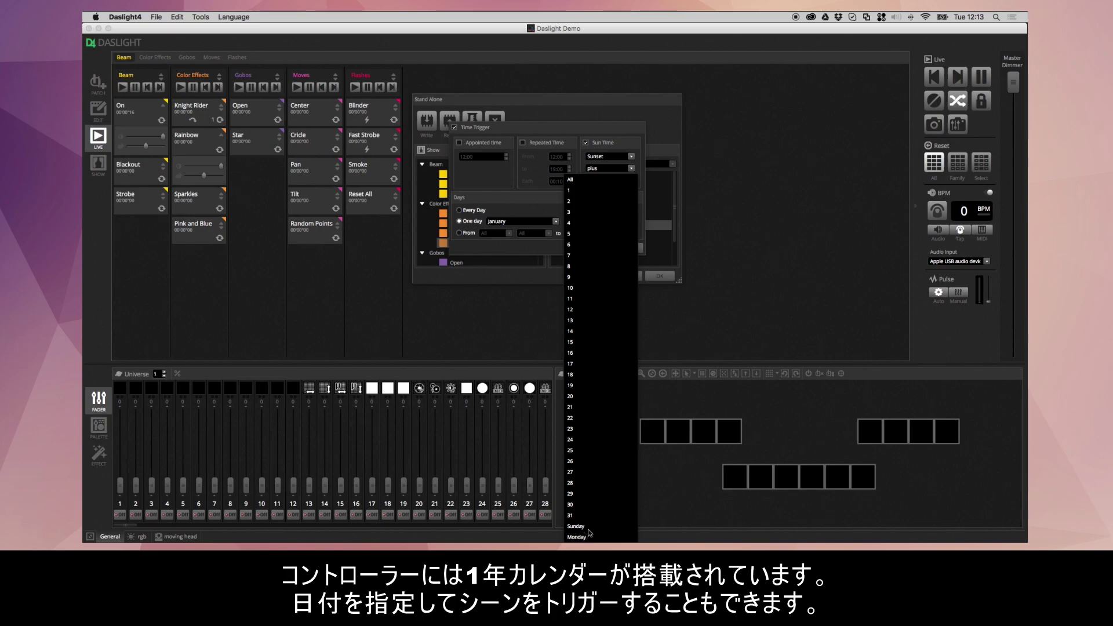
click(582, 222)
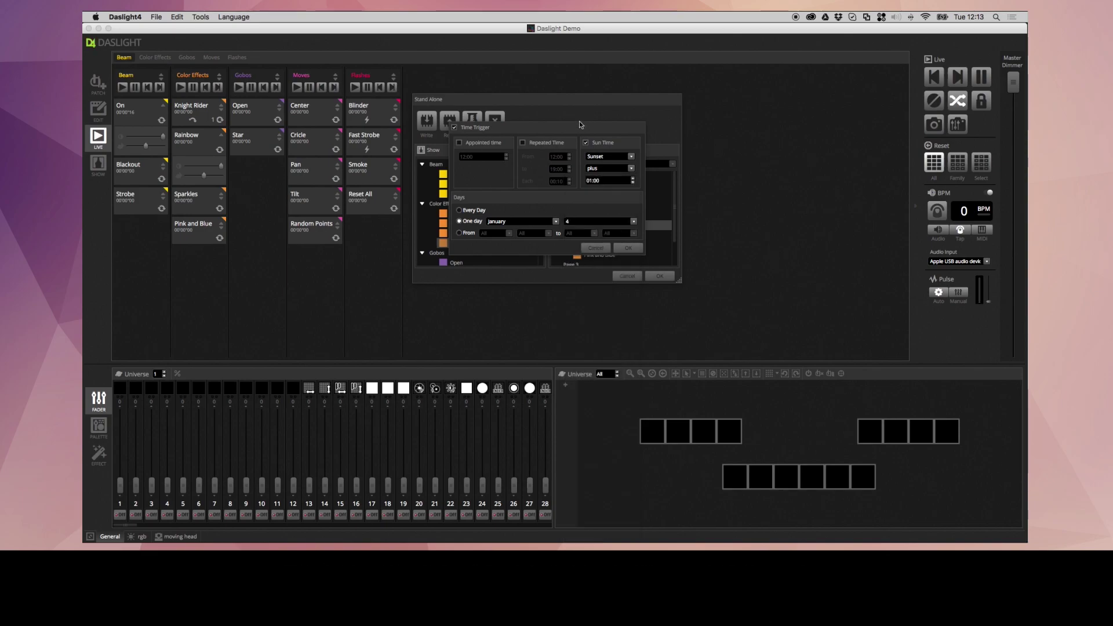
click(464, 232)
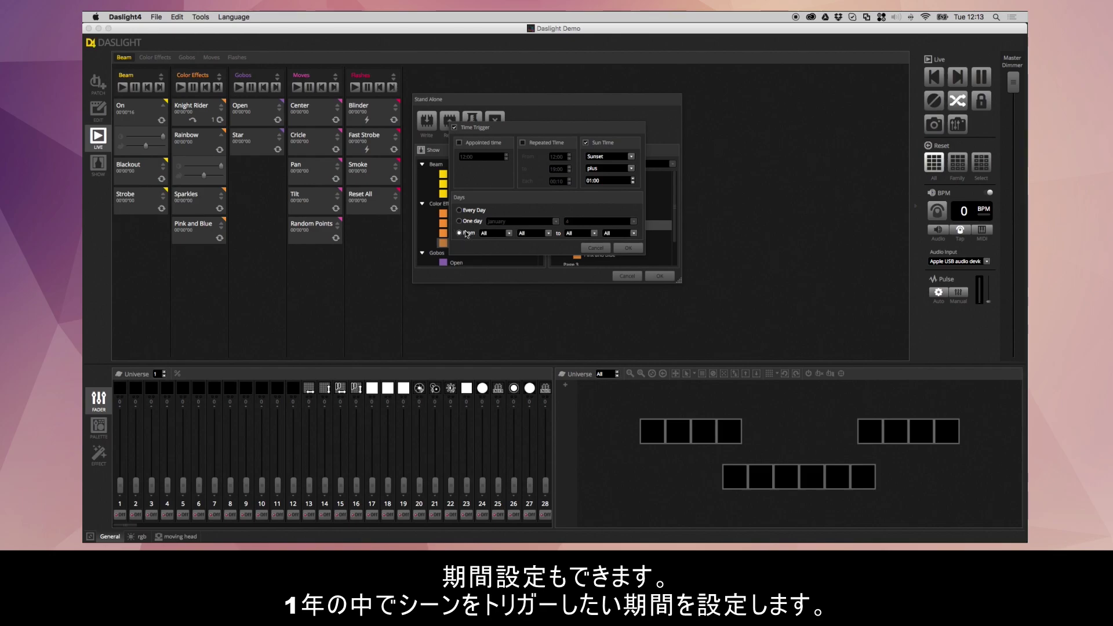
Set the trigger date range from March 4 to April 15, then cancel the time trigger settings.
click(504, 237)
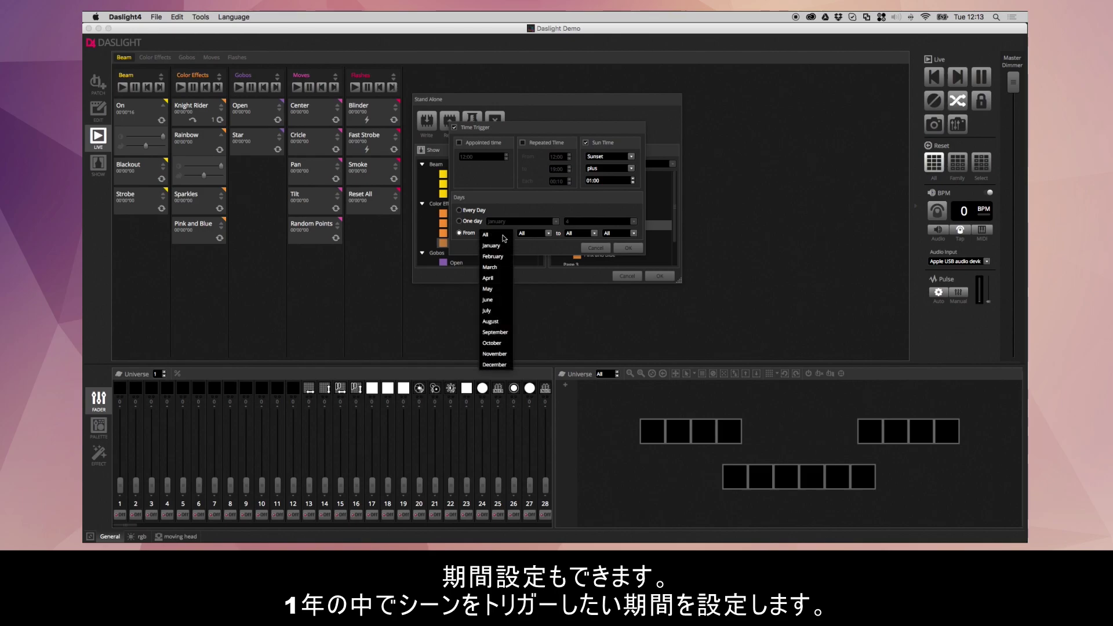
click(496, 267)
click(539, 234)
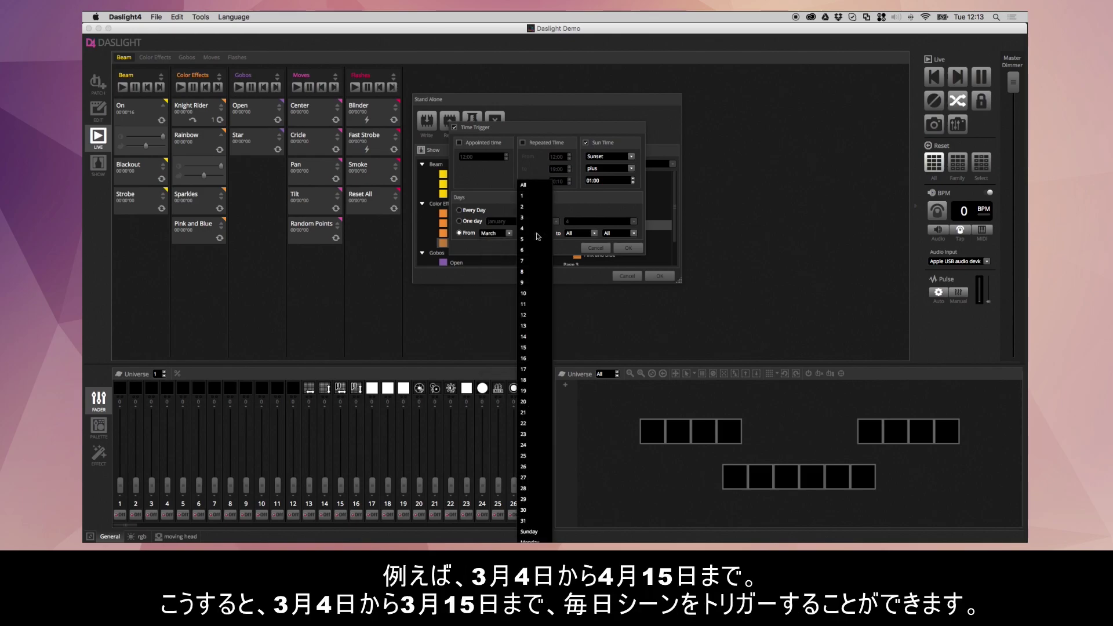
click(529, 230)
click(581, 233)
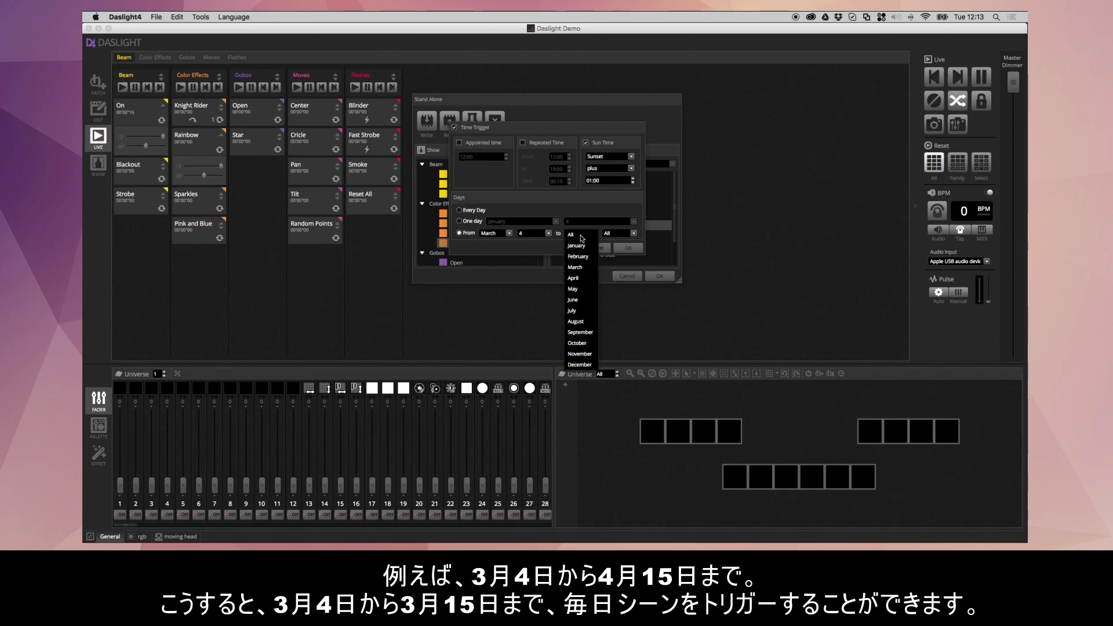
click(579, 280)
click(619, 233)
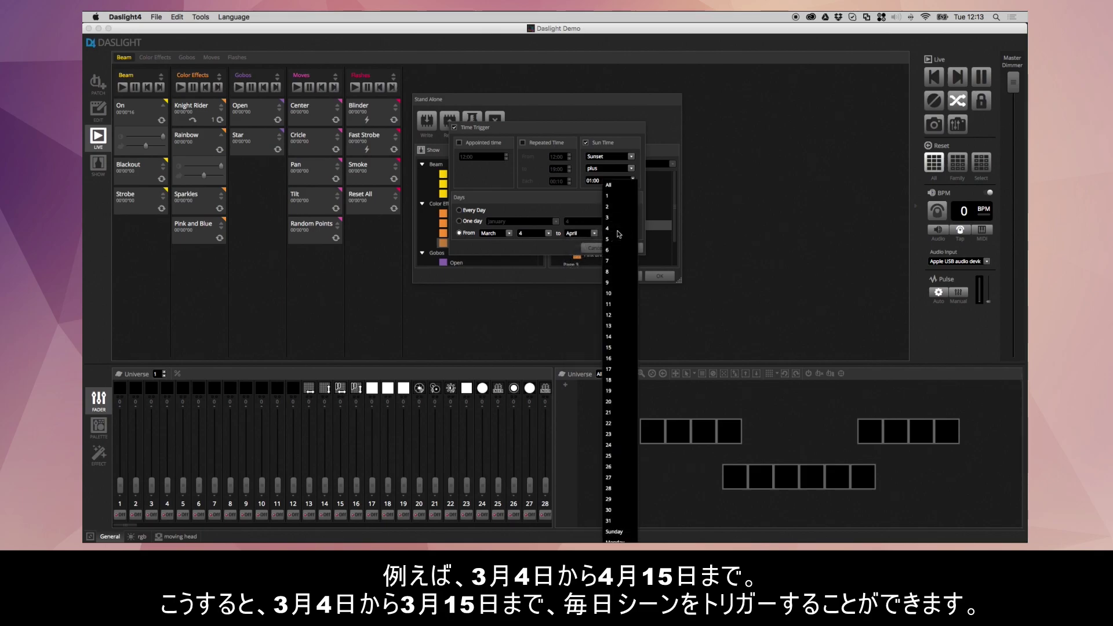
click(615, 348)
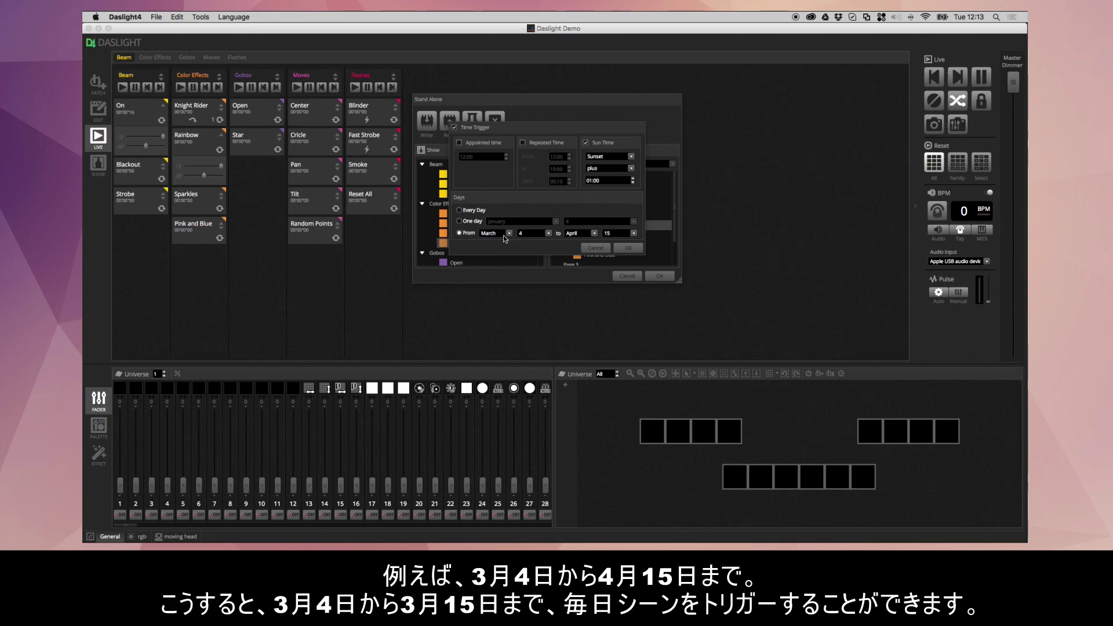
click(596, 248)
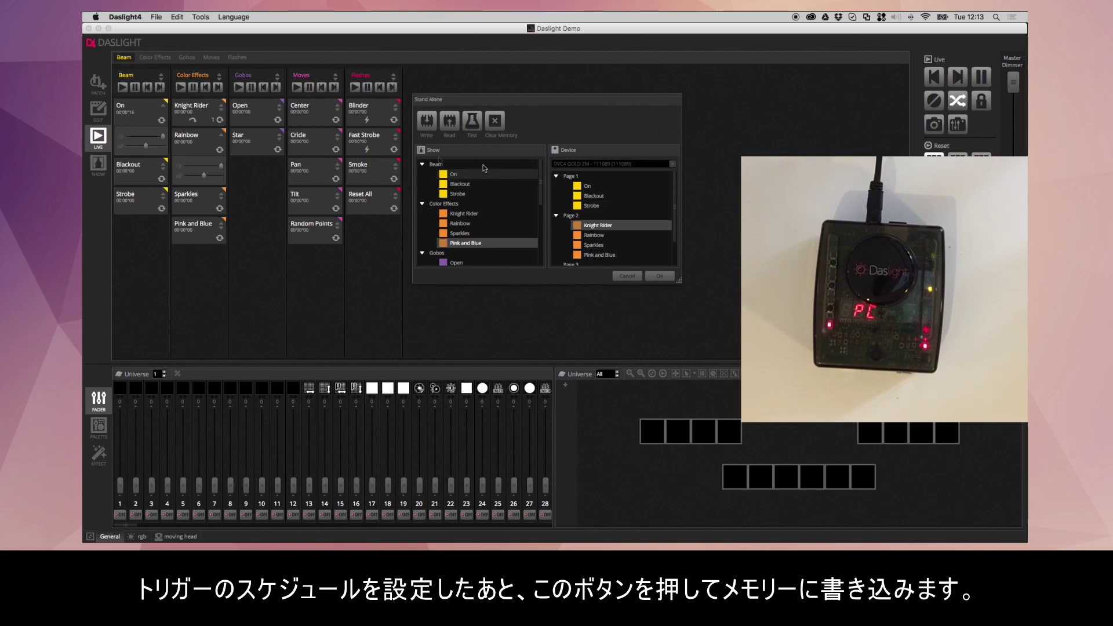
Write the Page 1 and Page 2 scenes to controller memory and confirm the success message.
click(427, 123)
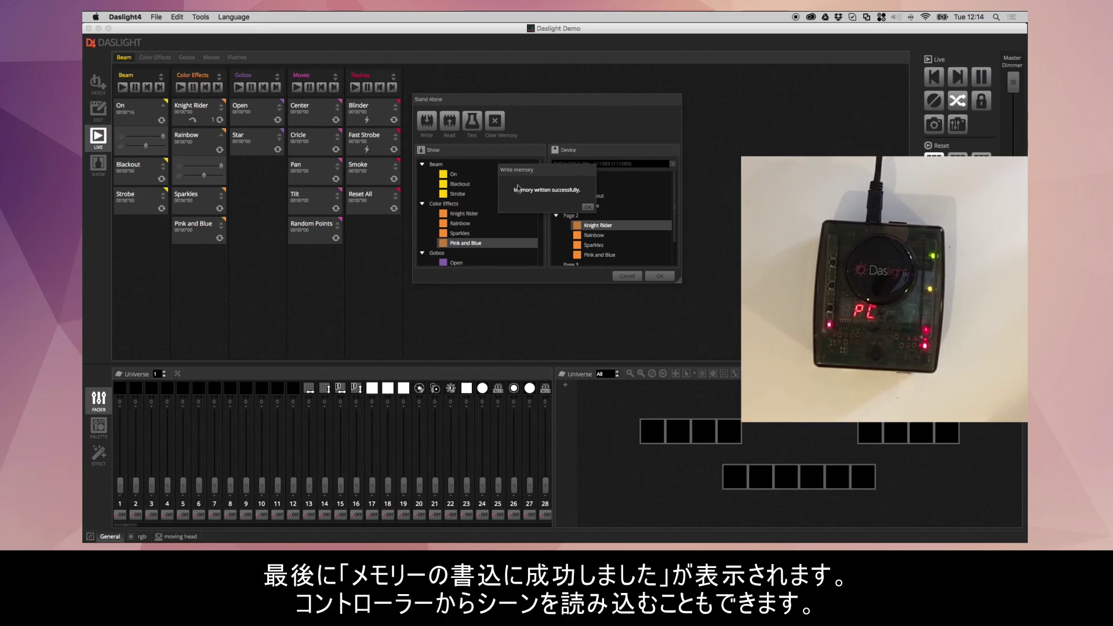
click(588, 206)
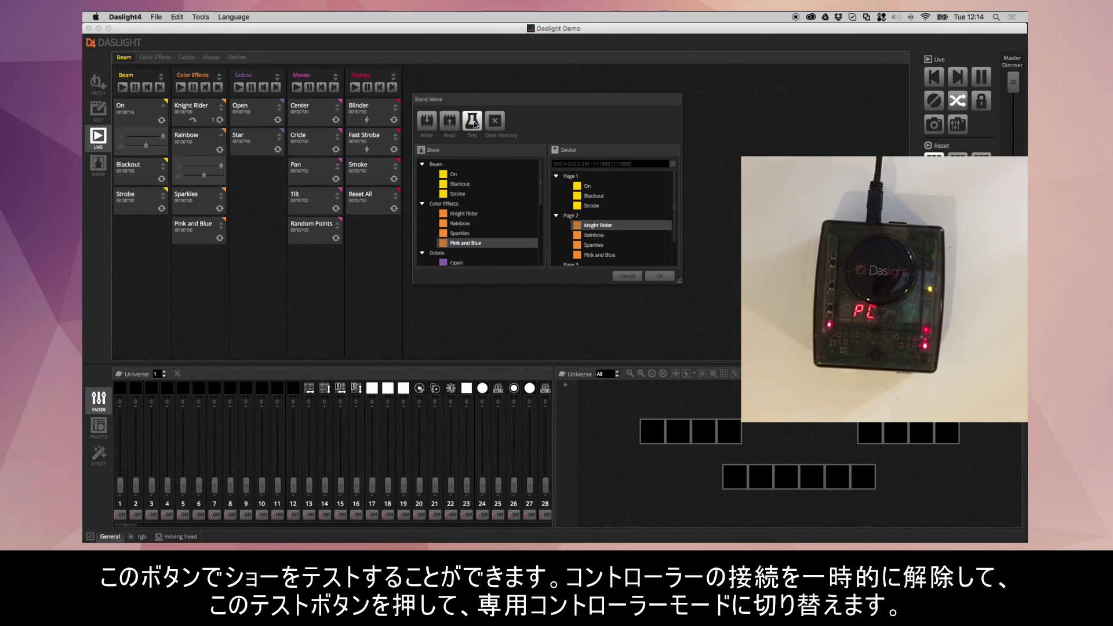
Run a test of the show stored in controller memory, then stop it.
click(474, 123)
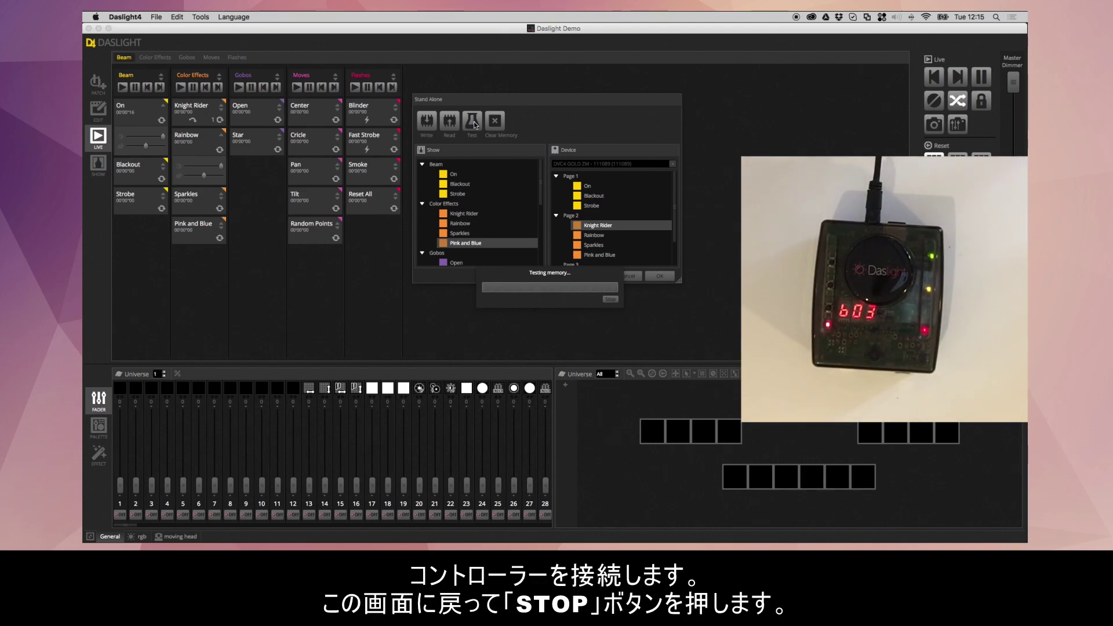
click(610, 299)
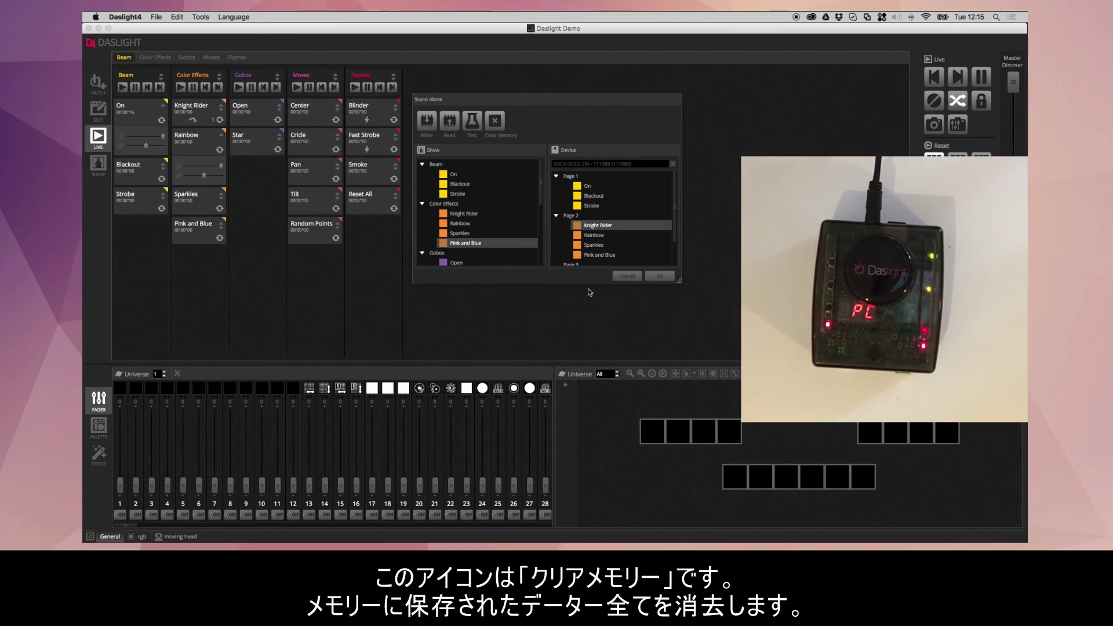